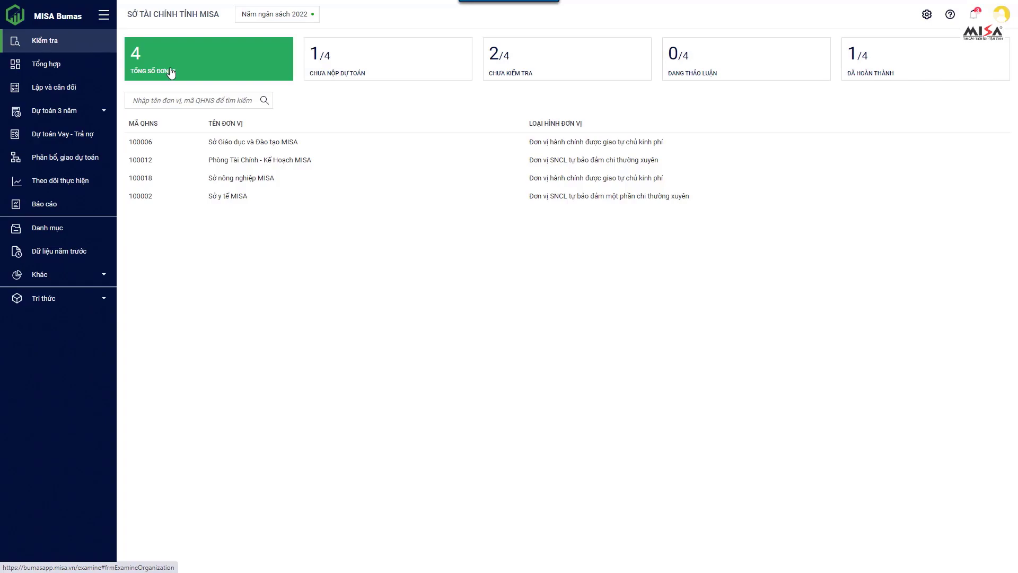
Review the lists of units that have not submitted estimates, are not yet checked, and are under discussion
left_click(342, 70)
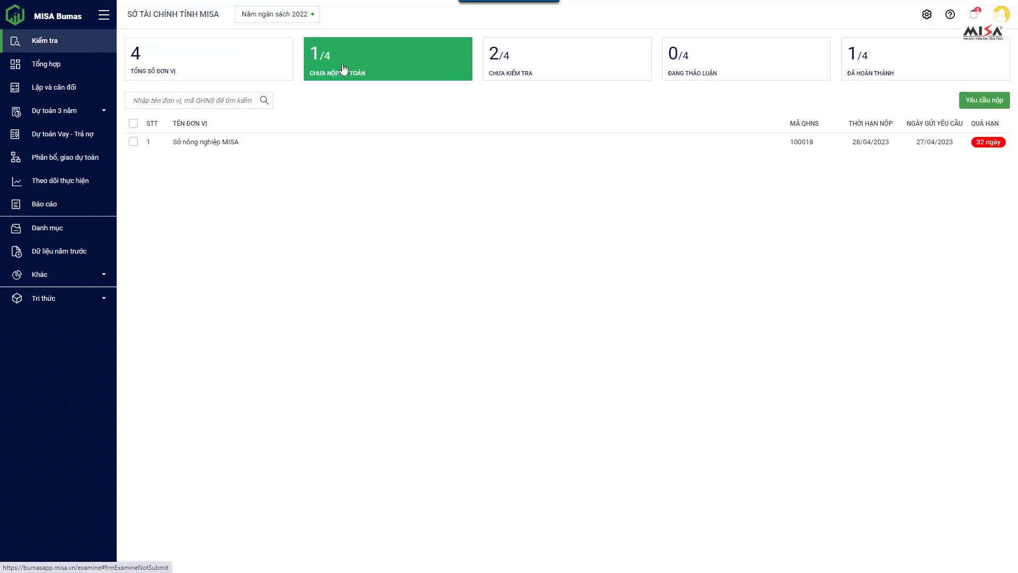
left_click(524, 59)
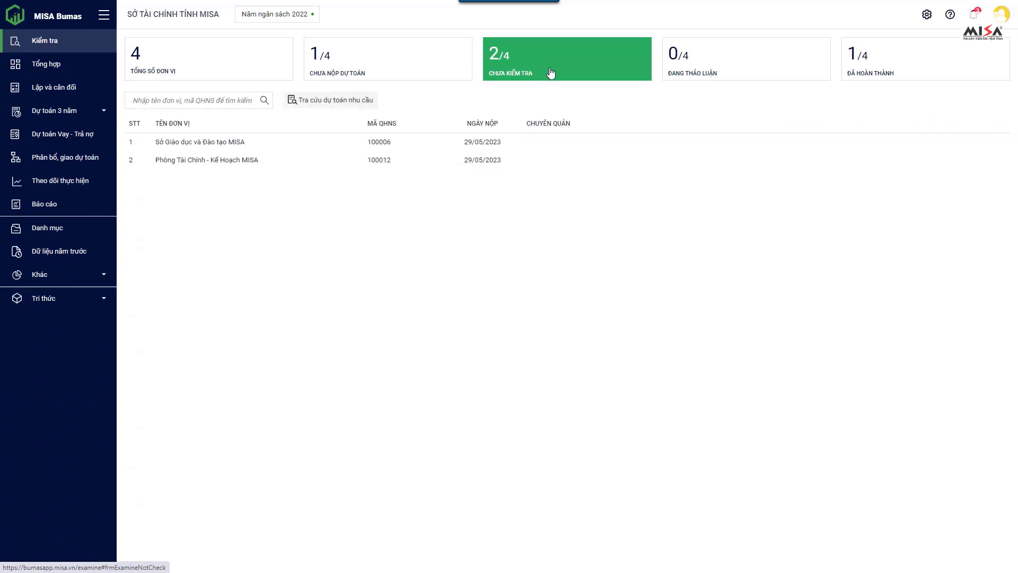
left_click(705, 50)
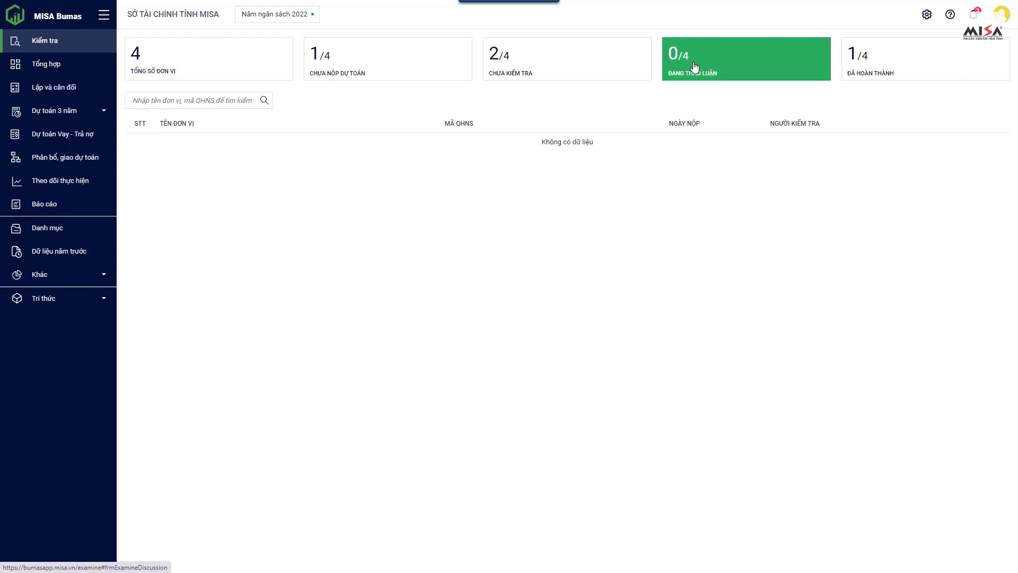
Reopen the estimate check for Sở y tế MISA from the list of completed units
left_click(860, 63)
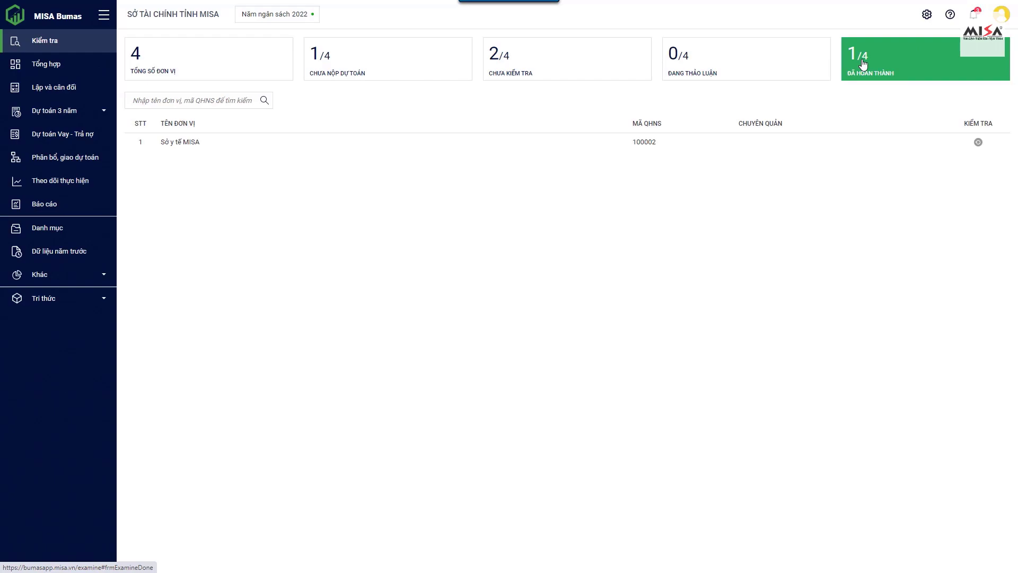
left_click(977, 143)
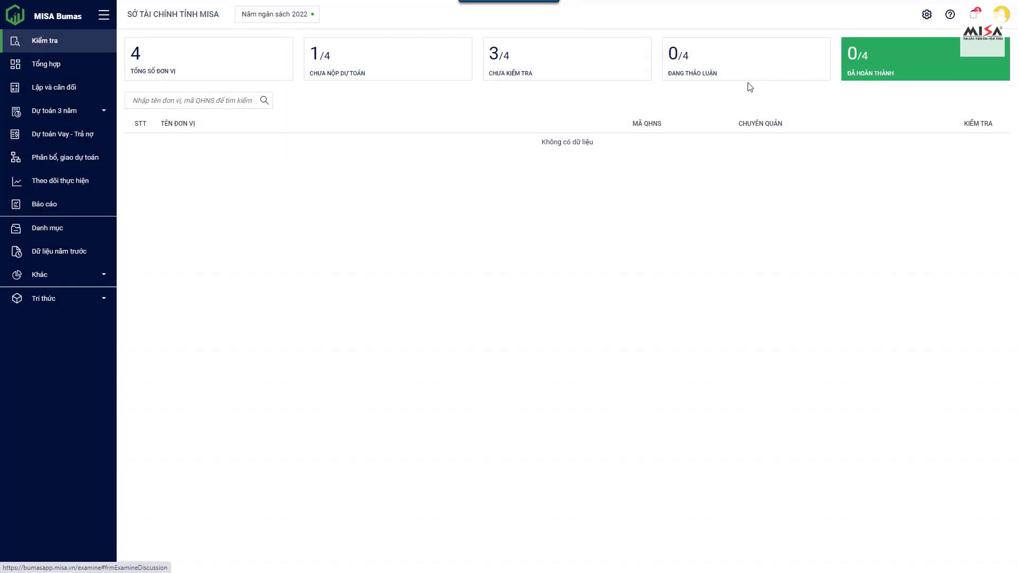
Send Sở nông nghiệp MISA a request to submit its estimate, with 03/06/2023 as the deadline
left_click(438, 80)
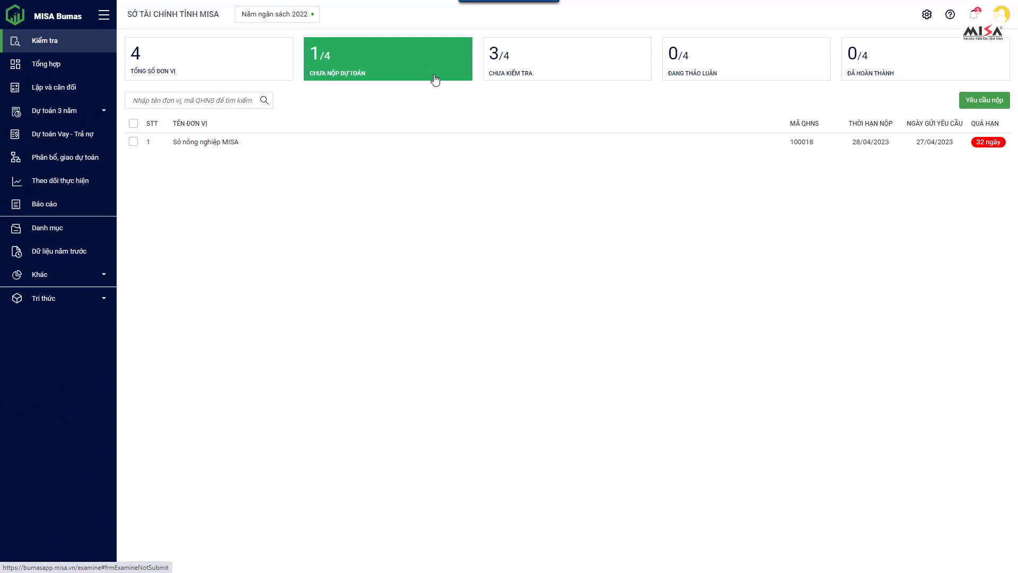
left_click(365, 143)
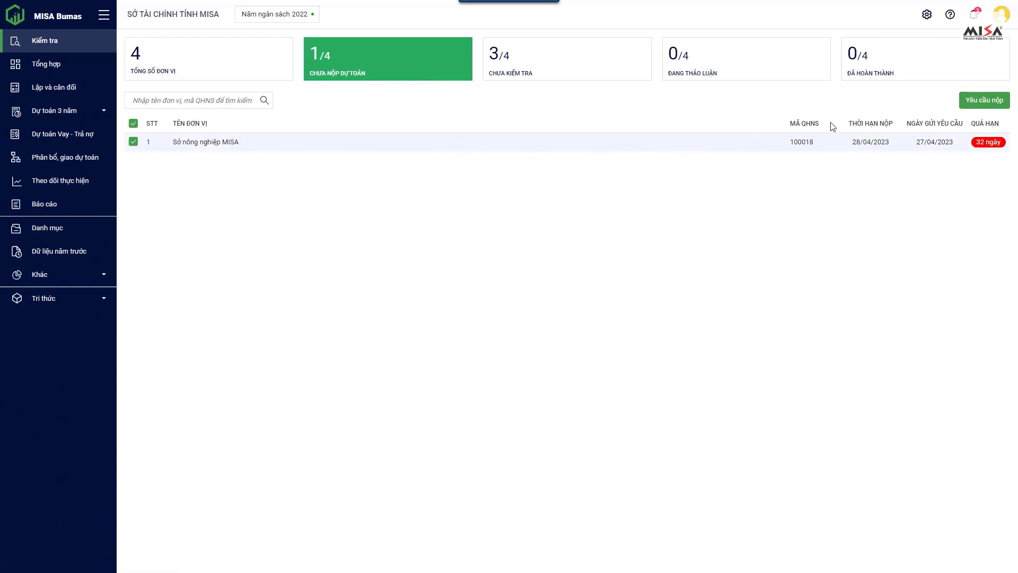
left_click(978, 104)
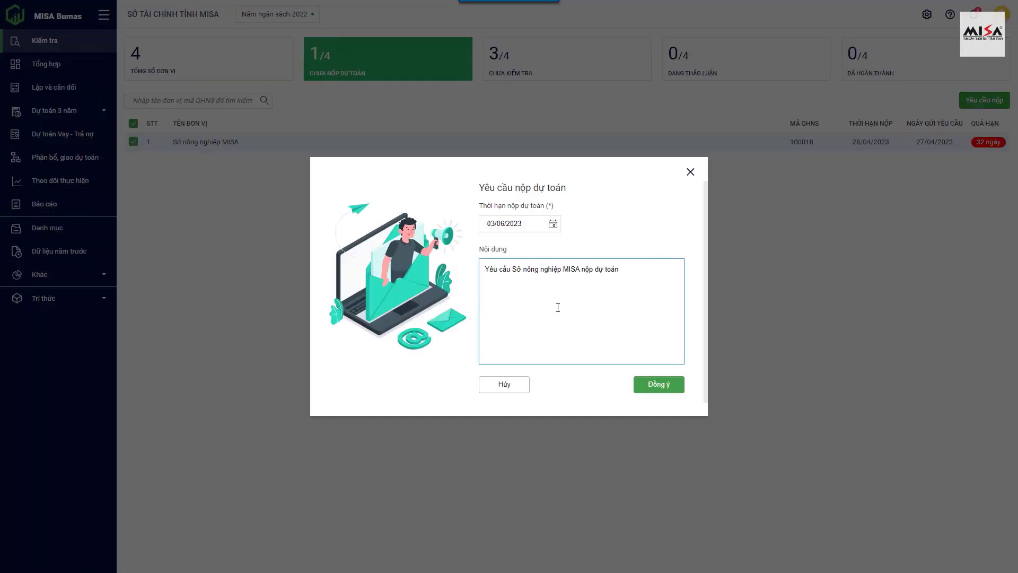
left_click(660, 383)
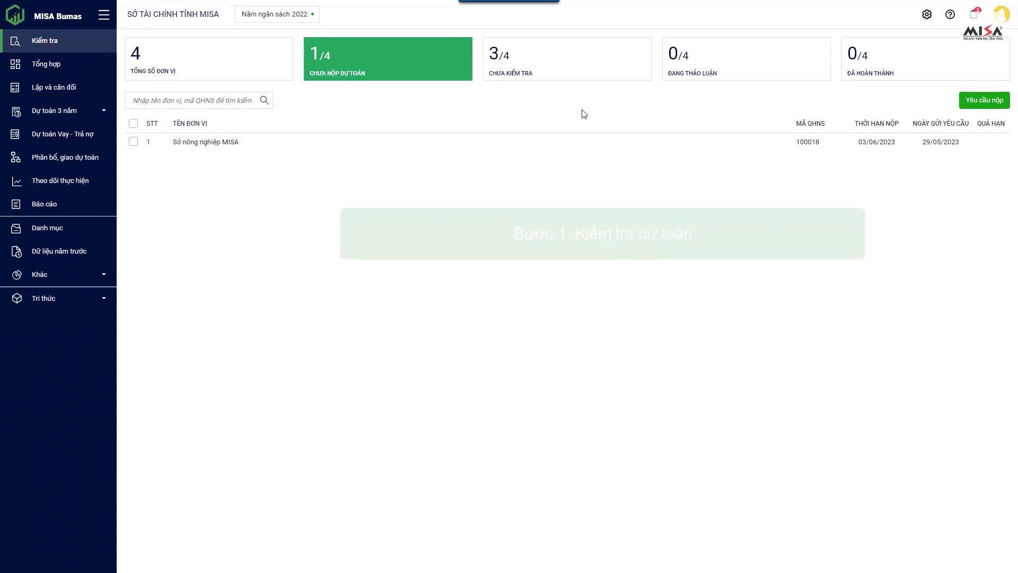
Open the unchecked estimate of Phòng Tài Chính - Kế Hoạch MISA and examine its revenue figures across to the difference columns
left_click(577, 73)
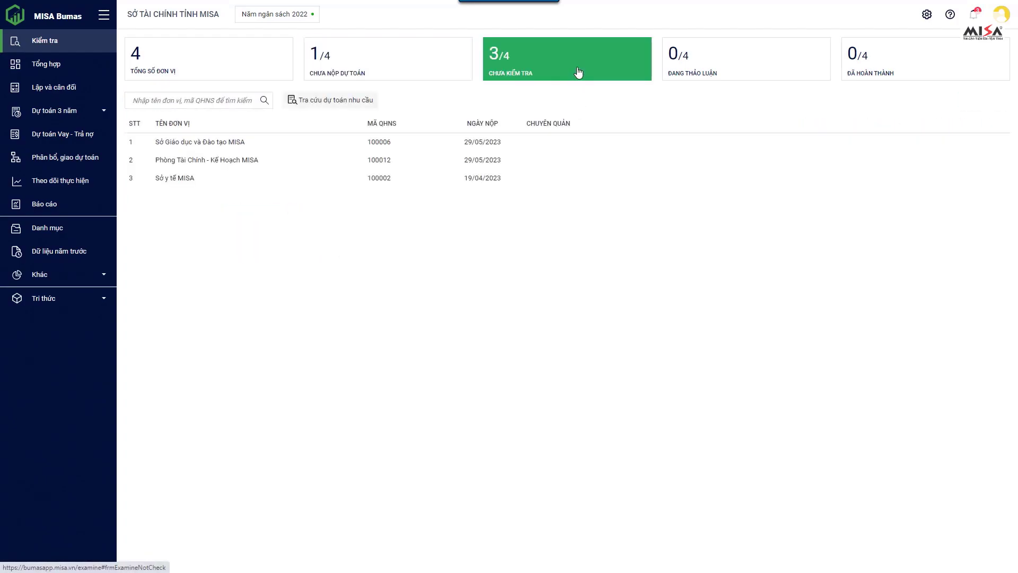
left_click(489, 160)
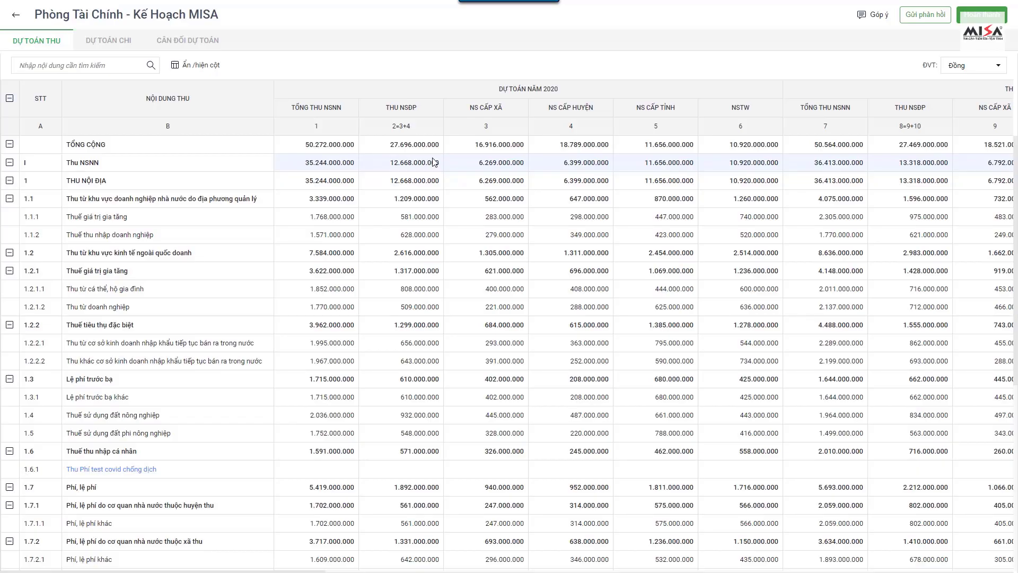
scroll(395, 225, "right", 6)
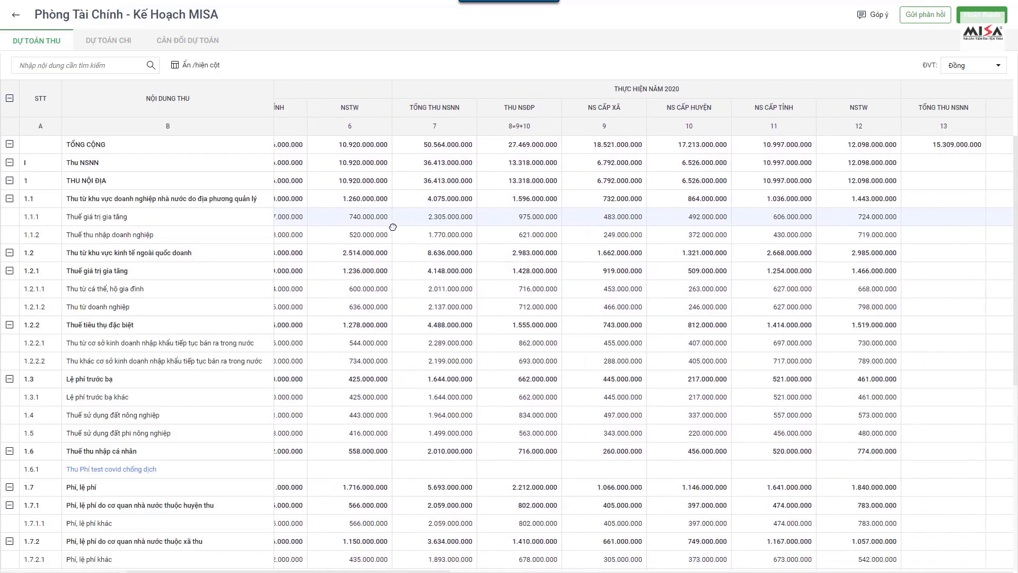
scroll(279, 235, "right", 15)
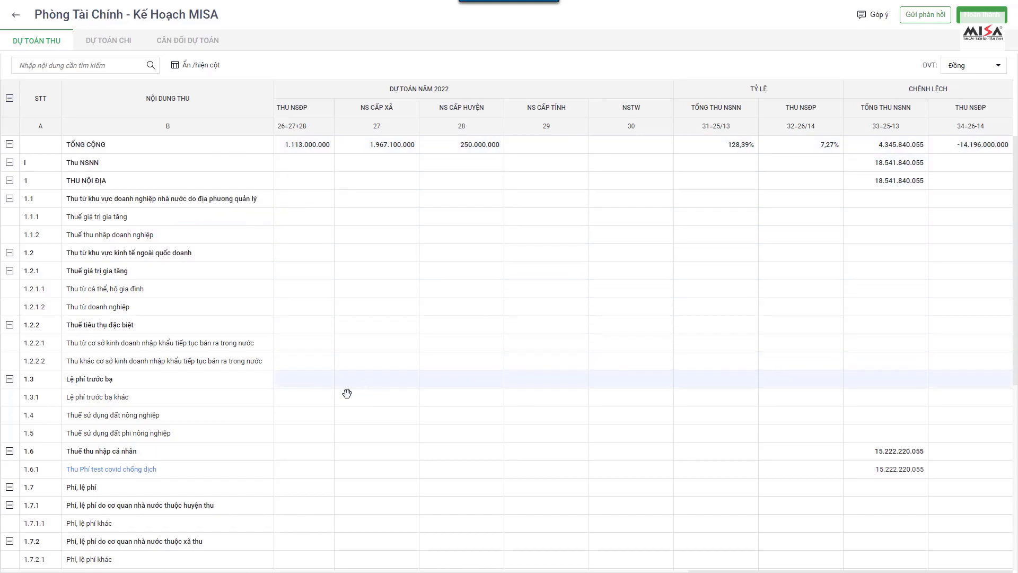
Inspect the Thu Phí test covid chống dịch breakdown down to UBND xã MISA1, return to the revenue estimate and view the currency unit options
left_click(199, 470)
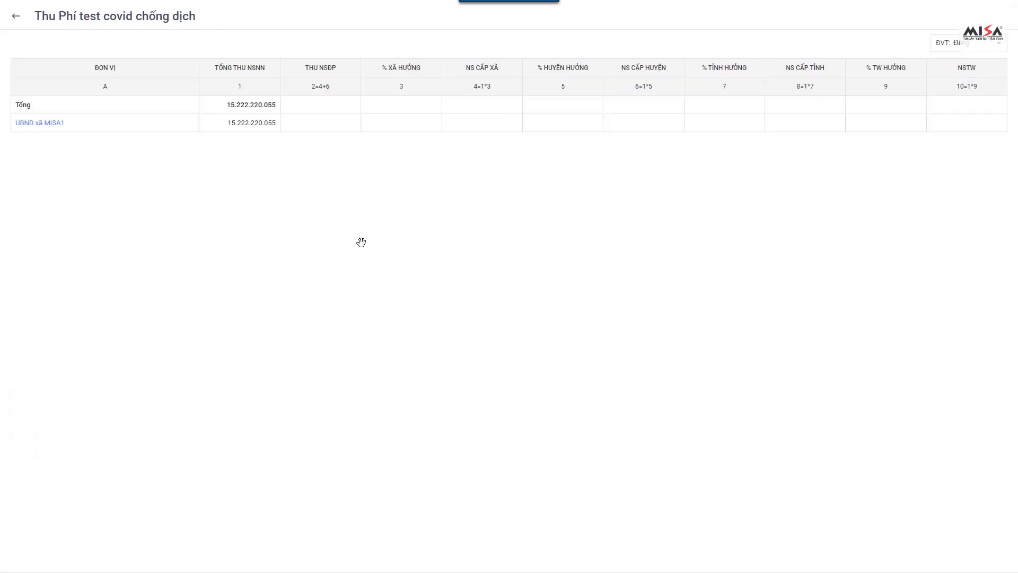
left_click(400, 129)
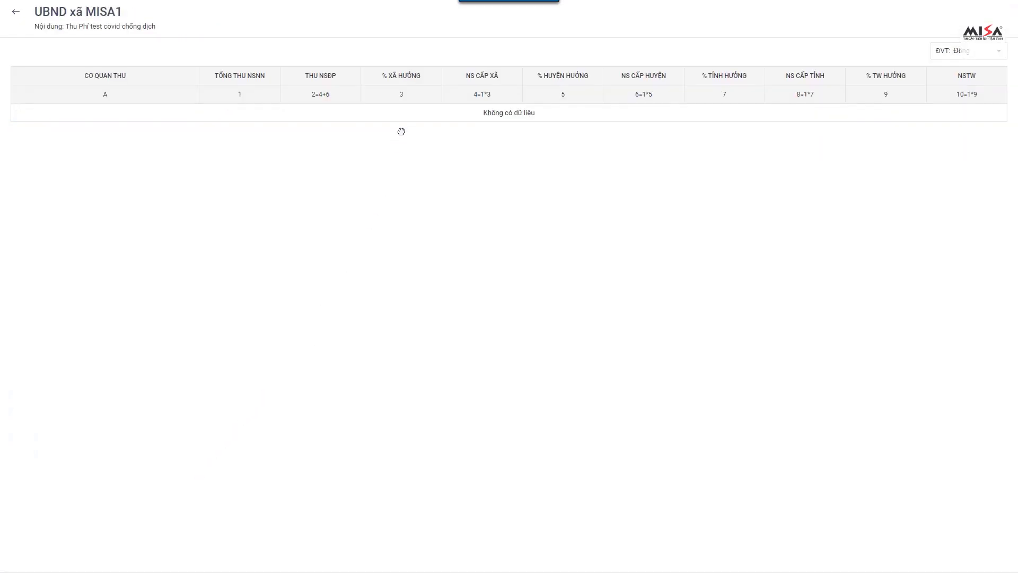
left_click(17, 16)
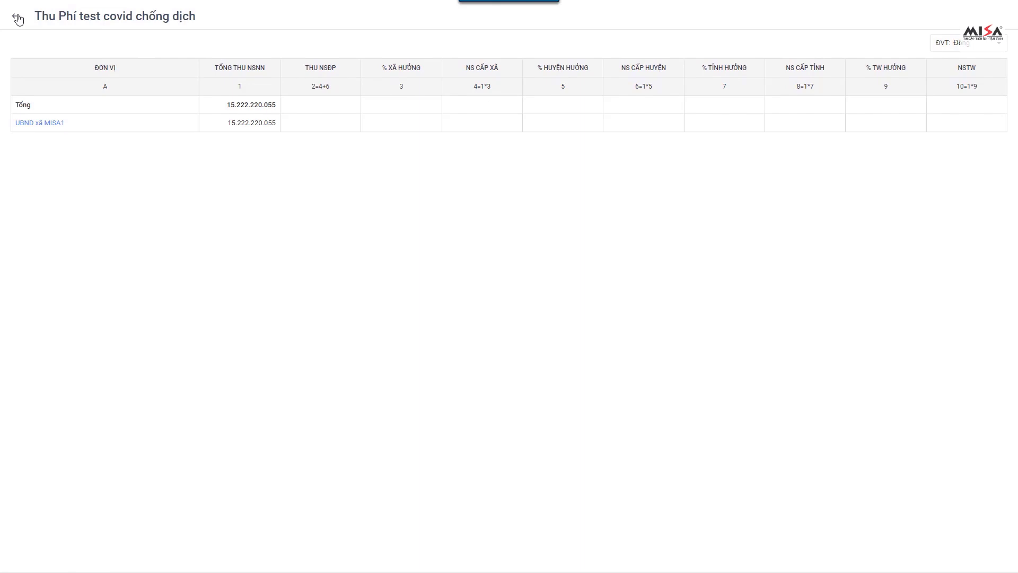
left_click(17, 18)
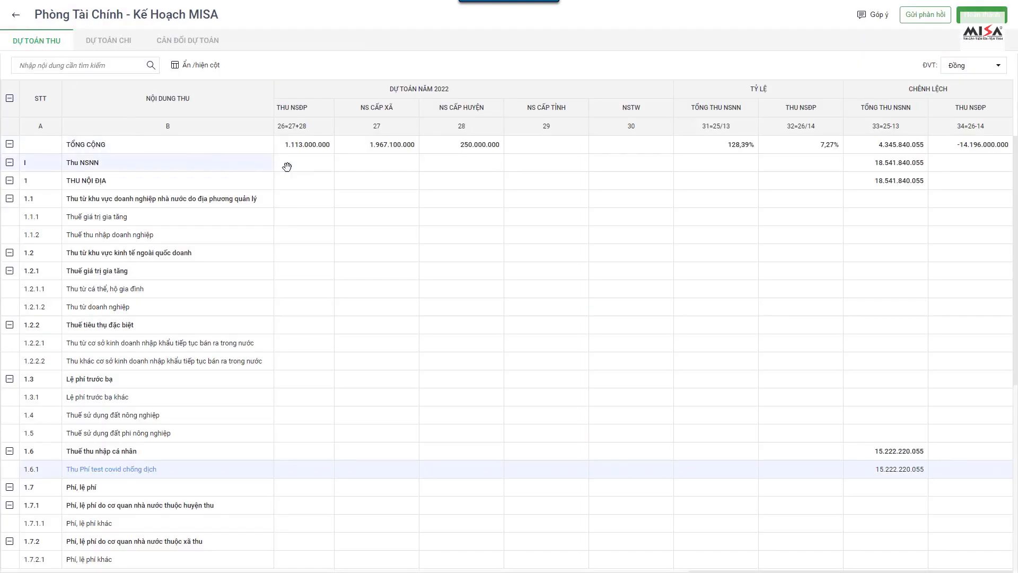
left_click(1001, 67)
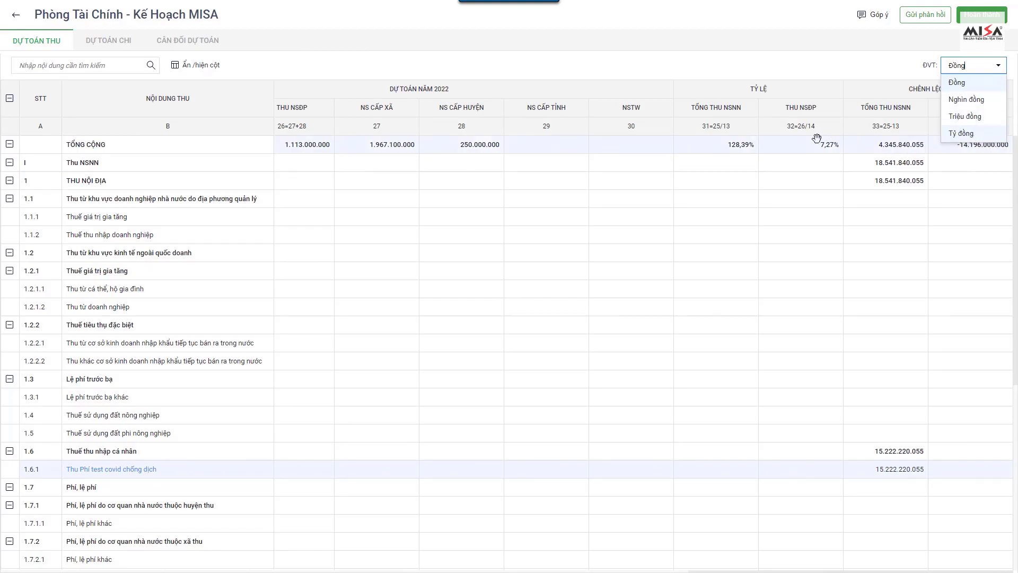
Examine the detail and explanation of Chi tiền phụ cấp in the expenditure estimate, and view the available print templates
left_click(129, 45)
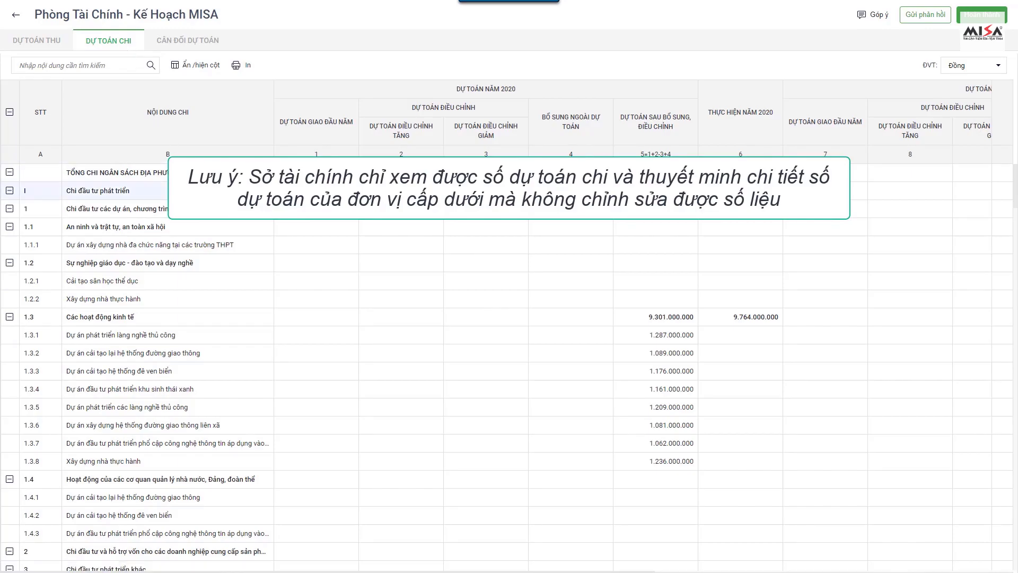
scroll(219, 248, "down", 15)
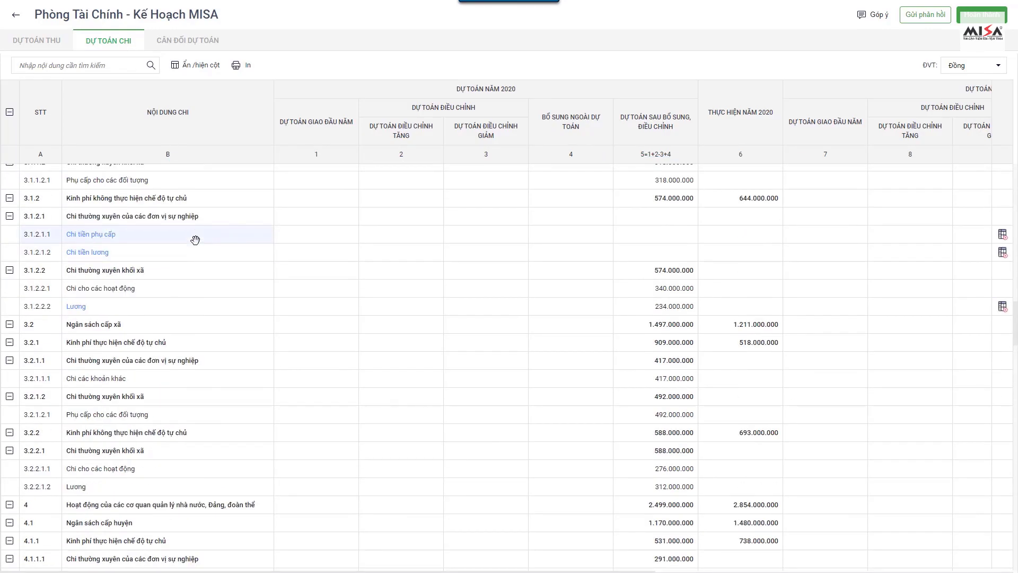
left_click(195, 240)
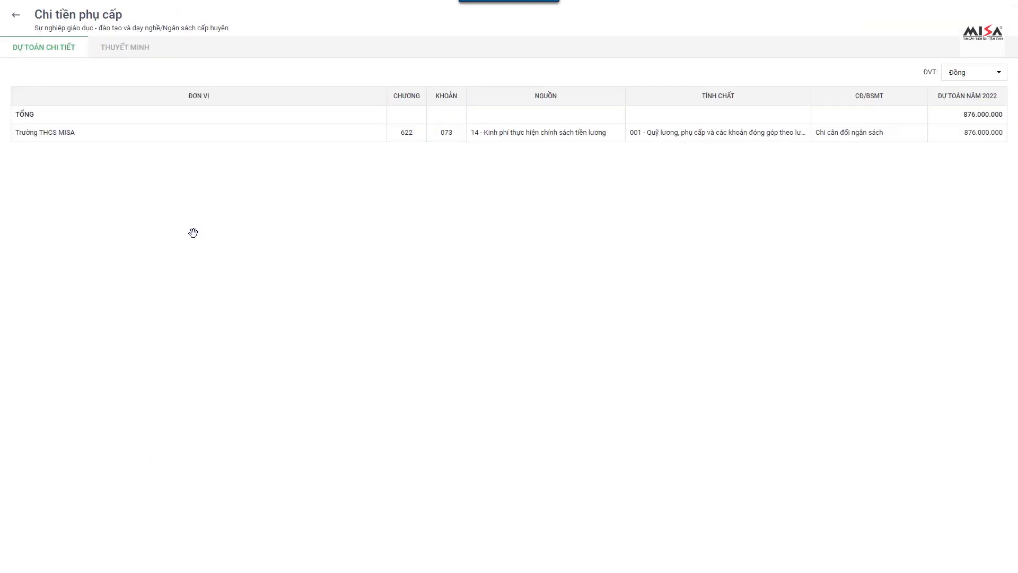
left_click(144, 53)
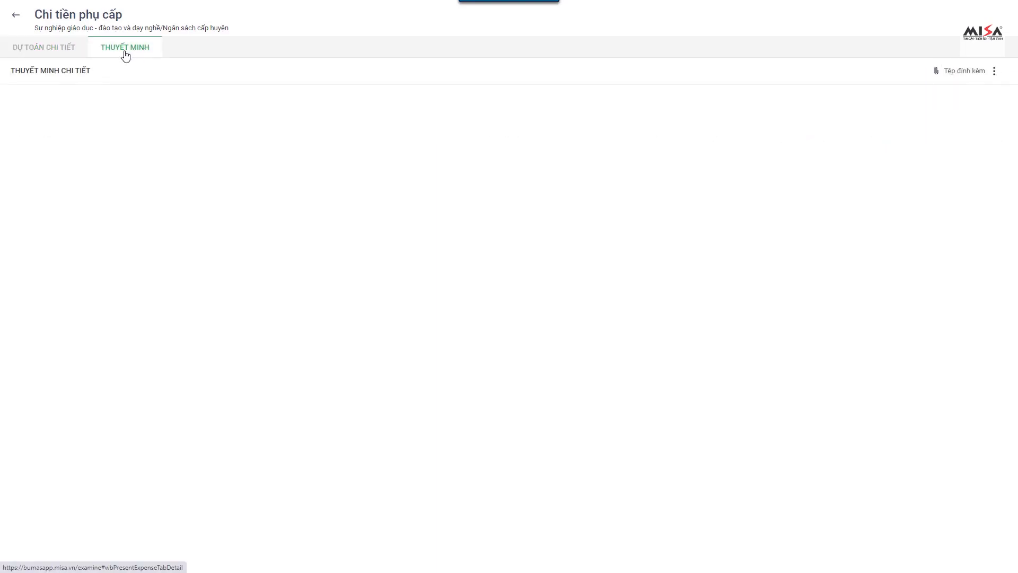
left_click(16, 19)
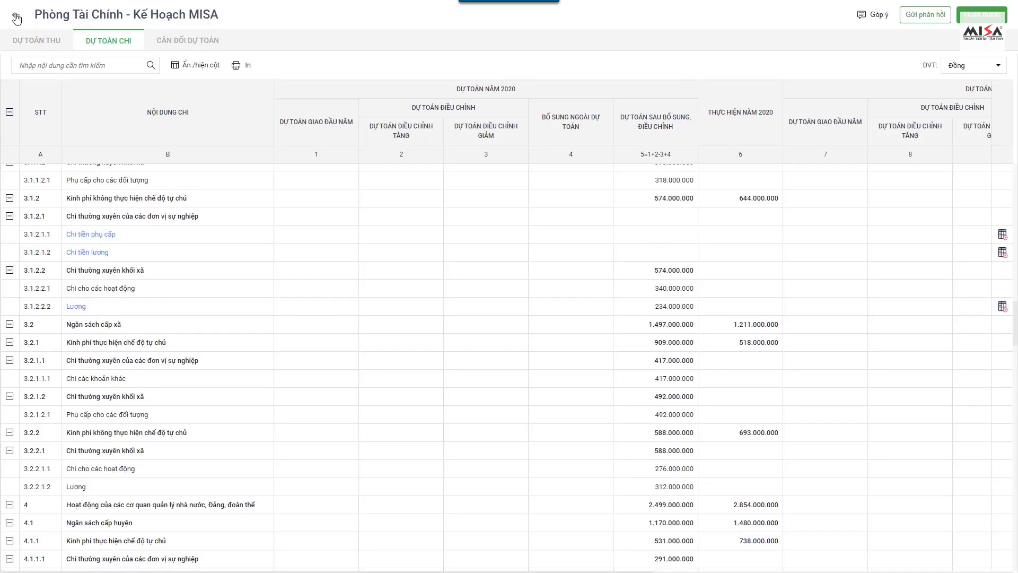
left_click(235, 67)
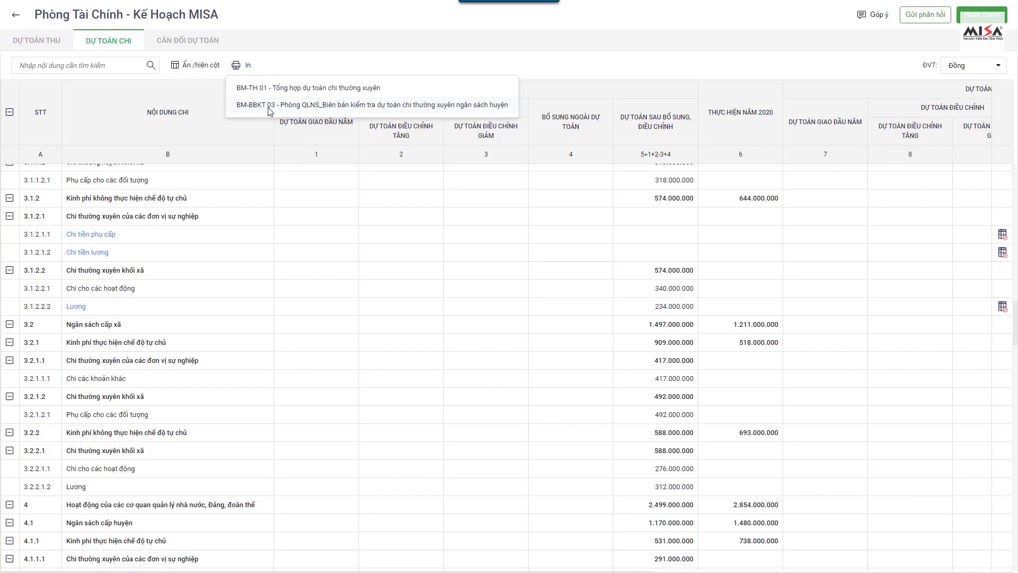
Show the estimate balance by Cân đối ngân sách Huyện and examine its figures across to the difference column
left_click(190, 43)
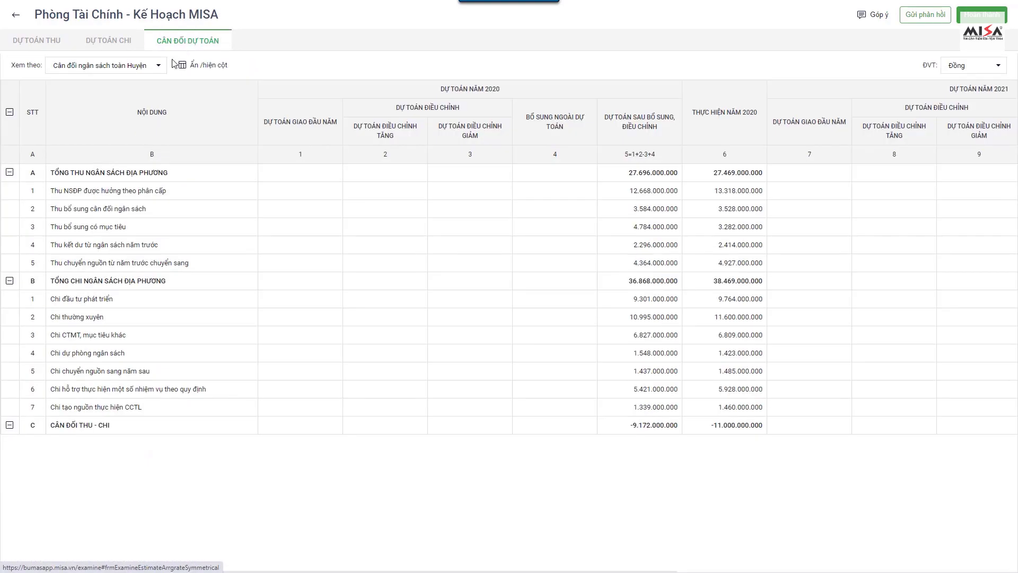
left_click(159, 68)
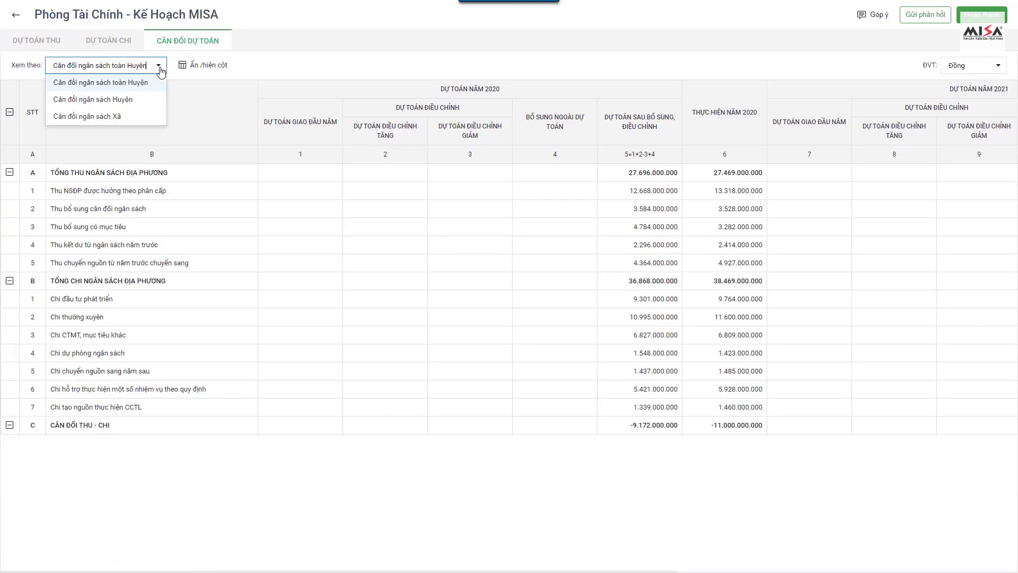
left_click(141, 105)
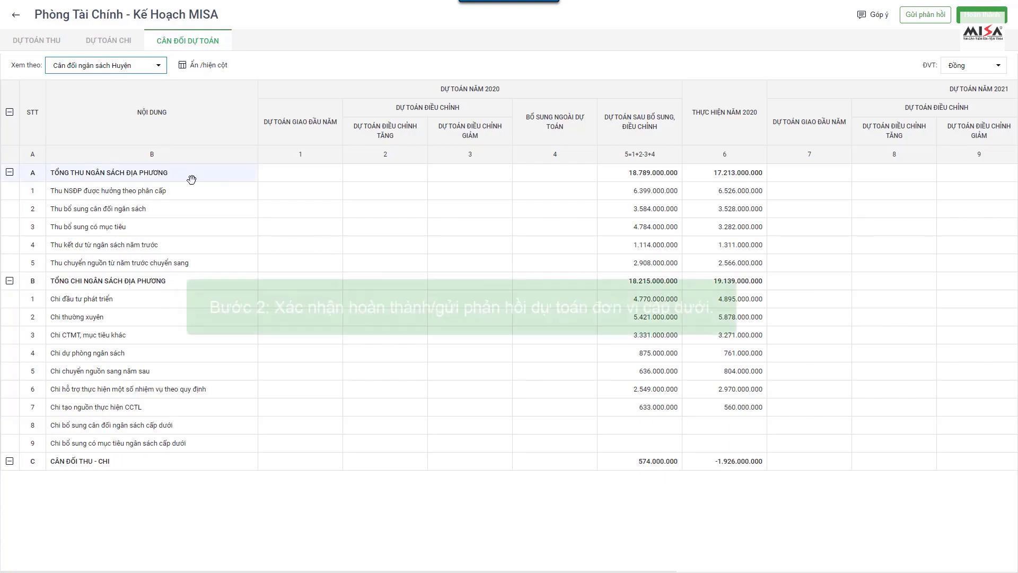
scroll(518, 254, "right", 10)
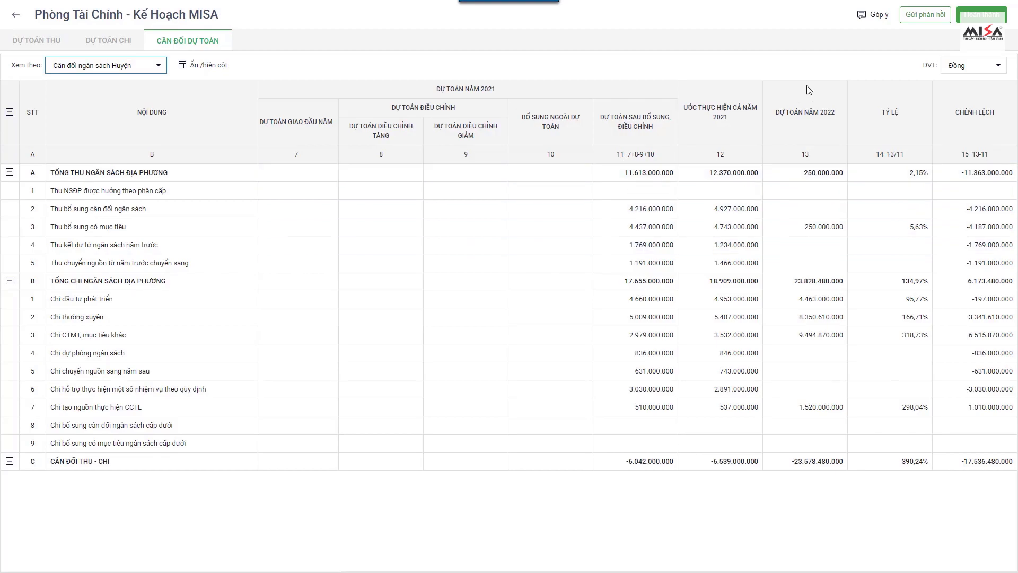
View the estimate feedback form without sending it, and try to mark the unit's estimate as complete
left_click(915, 17)
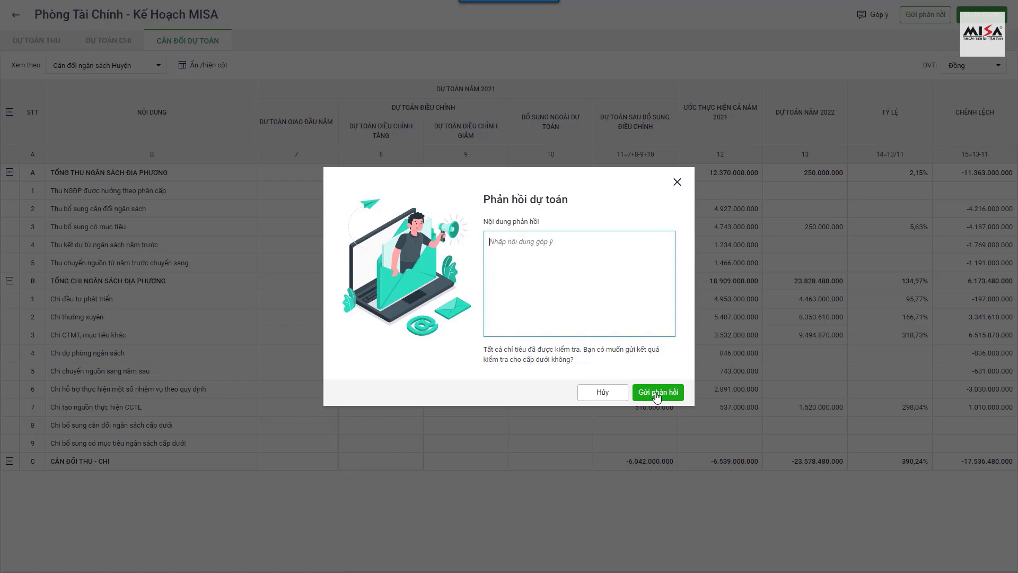
left_click(679, 183)
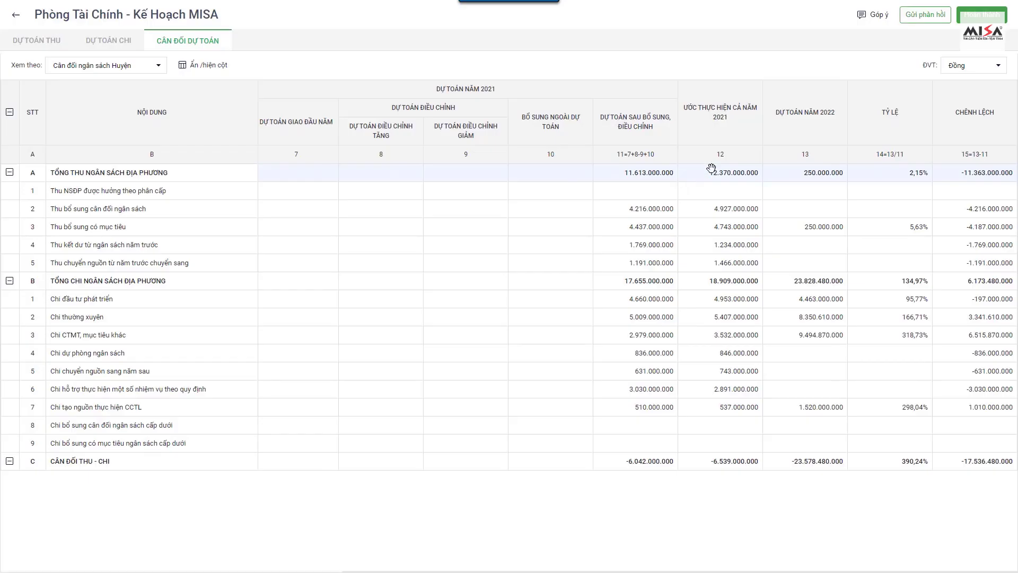
left_click(978, 20)
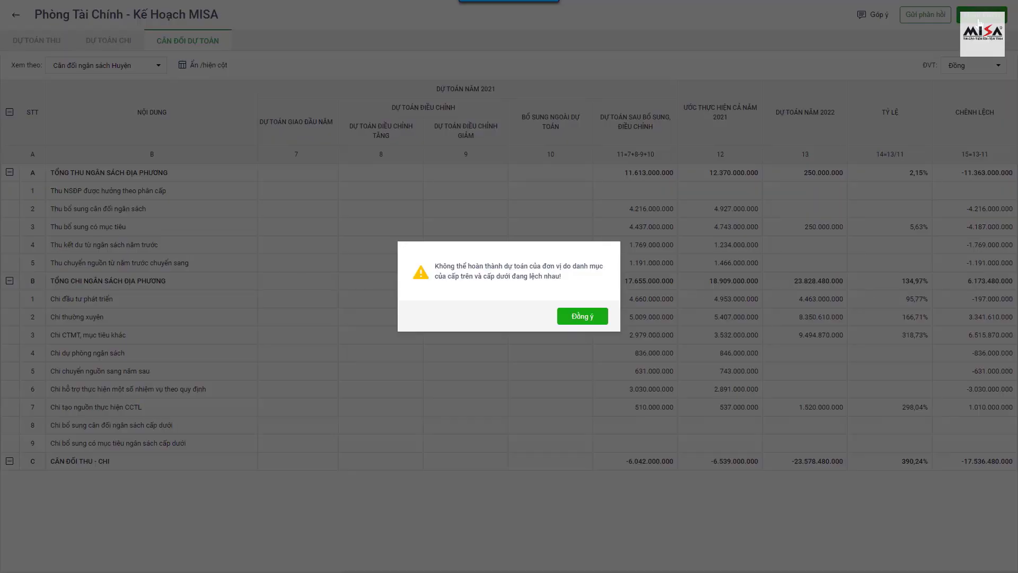